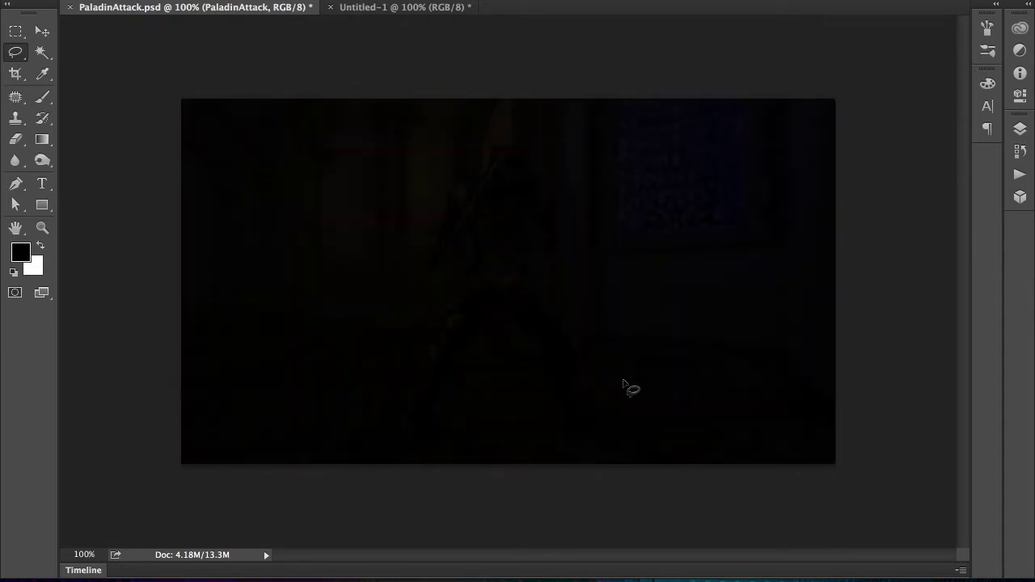
Expand the animation timeline, move the playhead to frame 09;05, and select the Move tool.
double_click(623, 574)
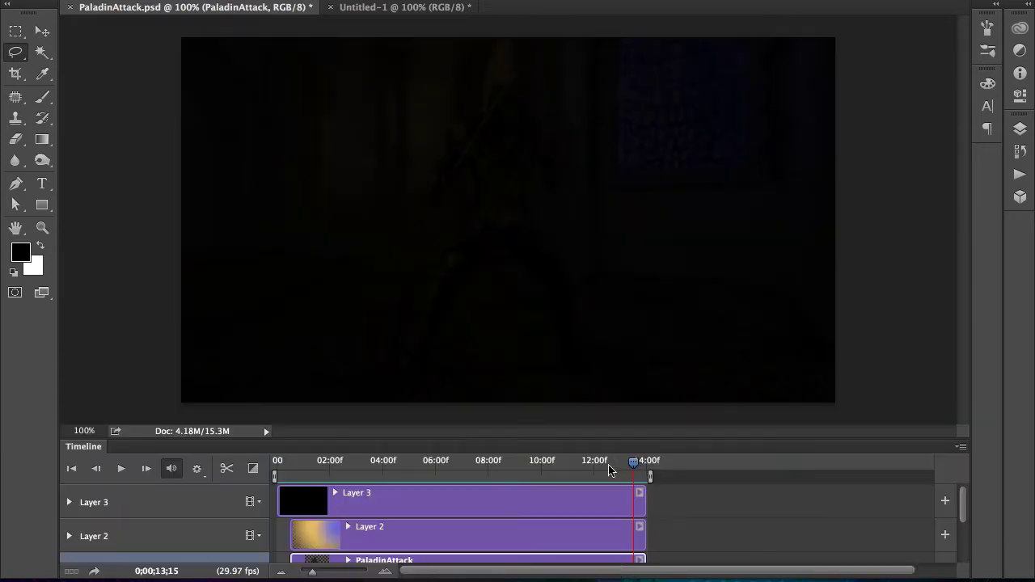
click(518, 465)
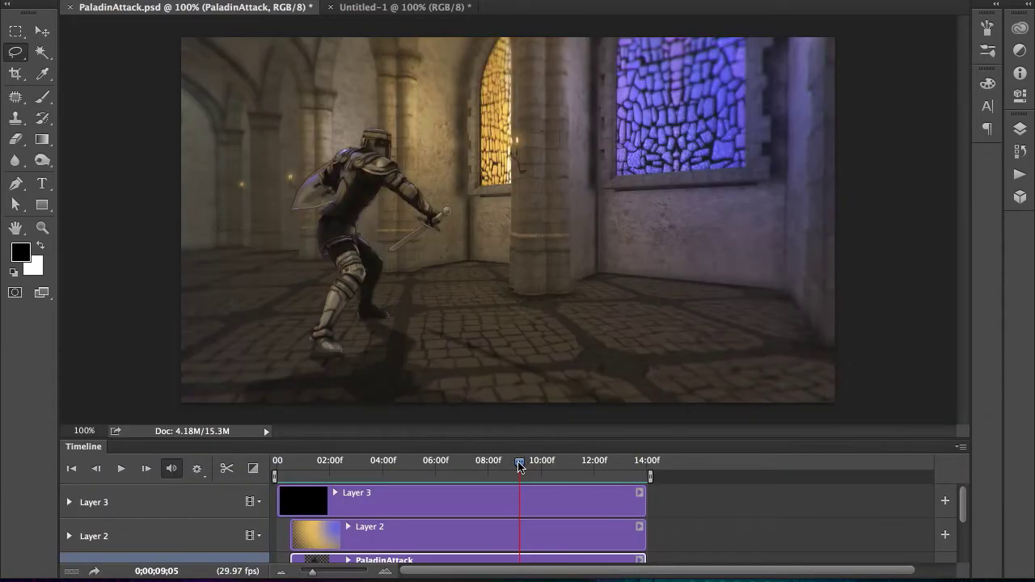
key(v)
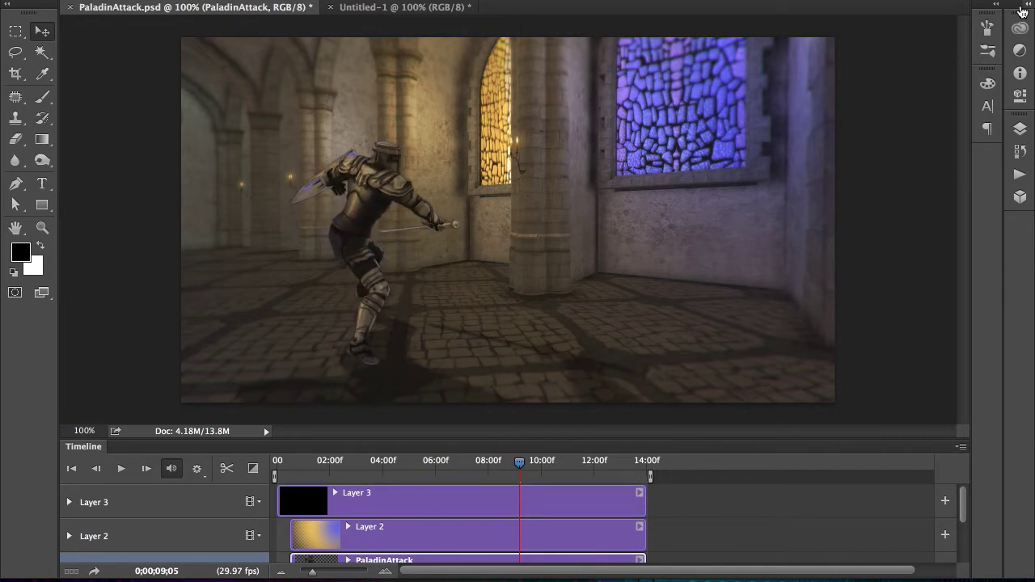
Expand the panel dock and show the 3D panel's list of scene contents.
click(1028, 7)
scroll(908, 425, up, 2)
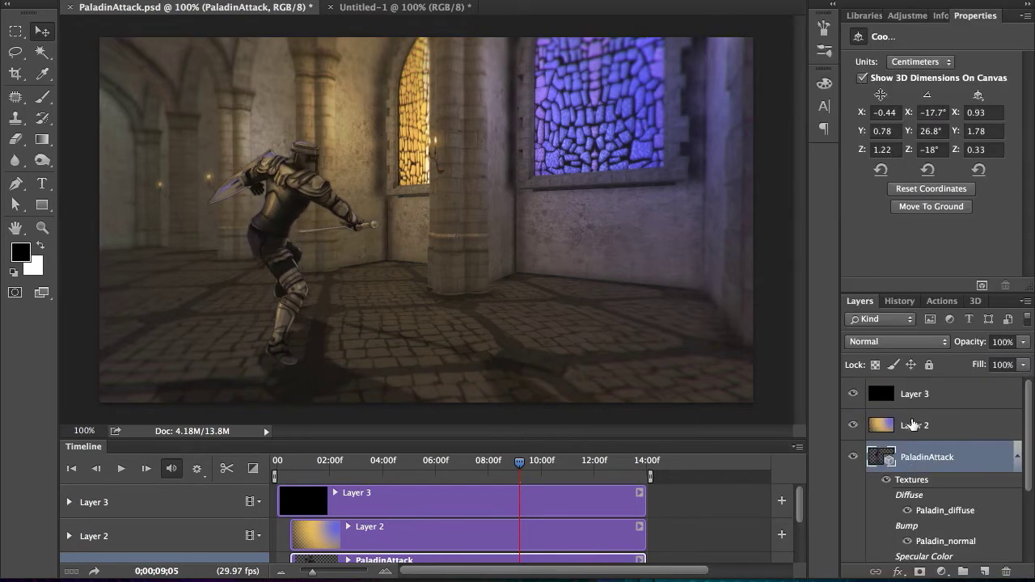
scroll(910, 416, down, 4)
scroll(910, 407, up, 3)
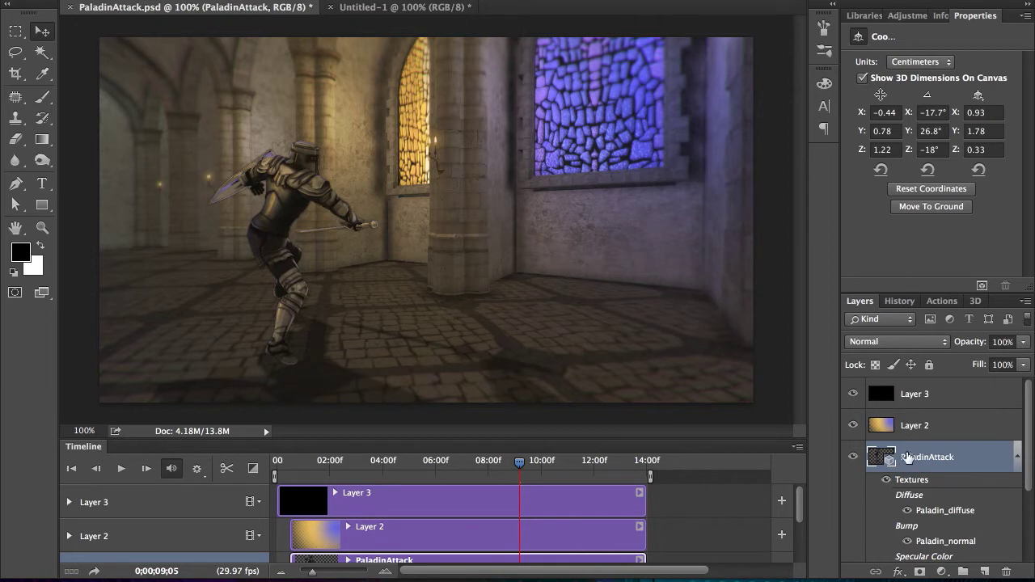
click(976, 301)
Move Point Light 1 along its Z axis to 1.25 cm, then glance at the timeline options.
click(908, 394)
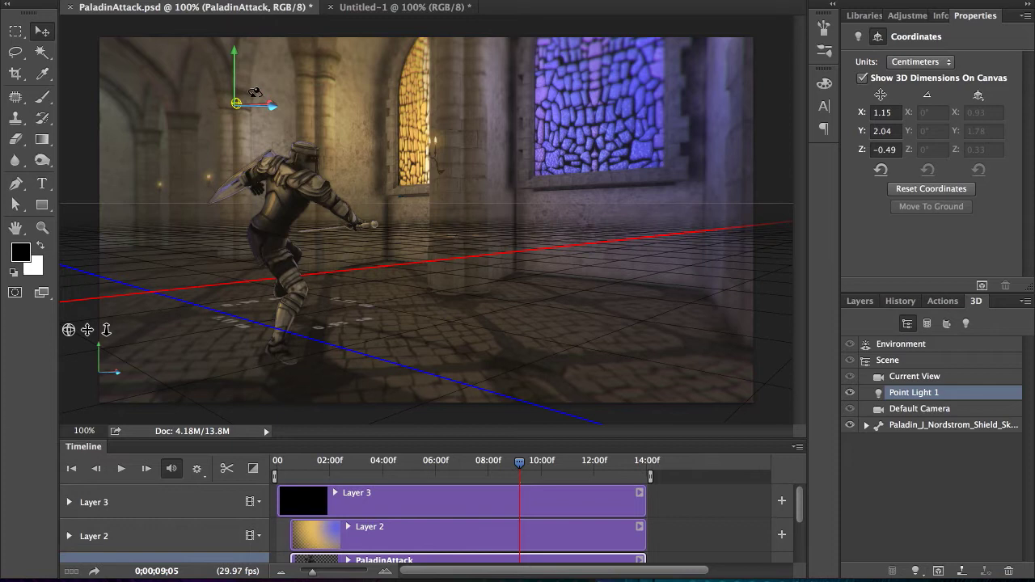
drag(274, 106, 482, 145)
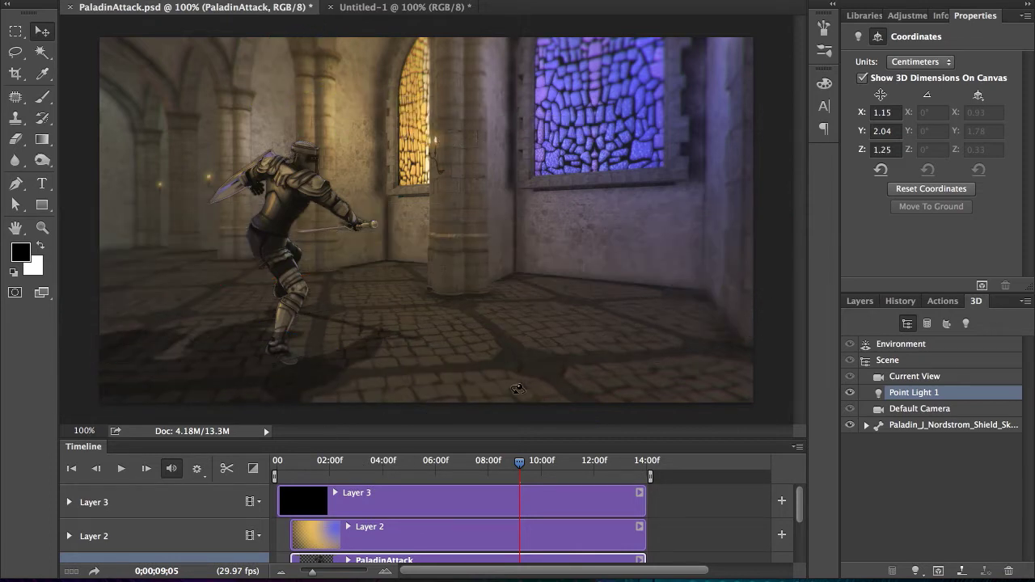
click(795, 449)
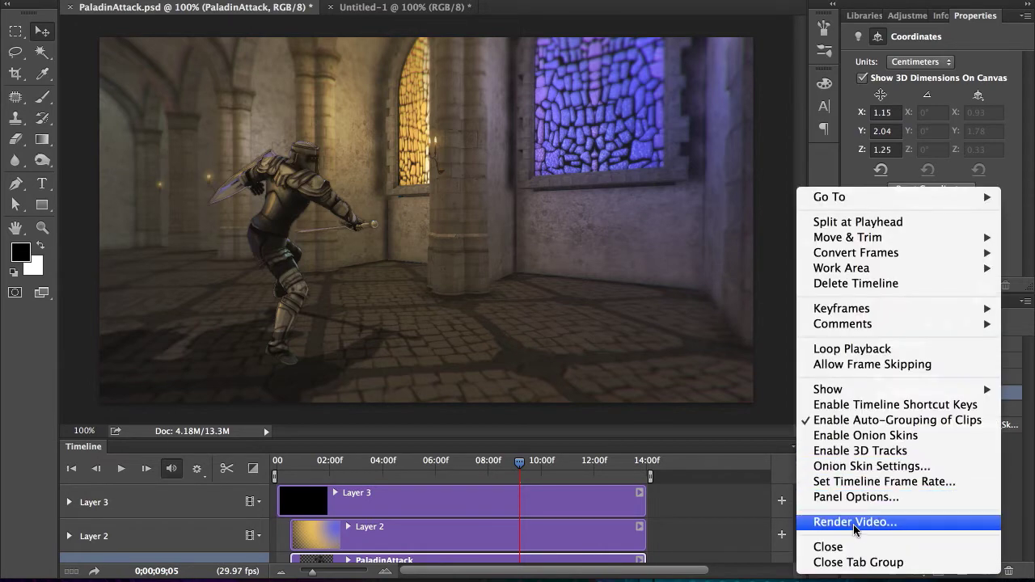
click(668, 435)
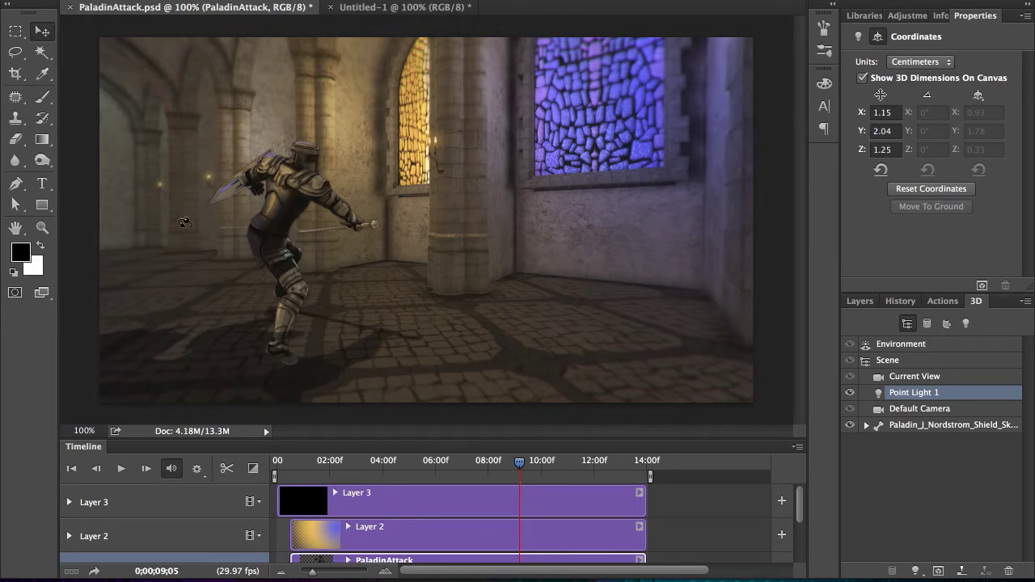
In Untitled-1, collapse the timeline and load PaladinAttack.dae as a new 3D layer.
click(356, 8)
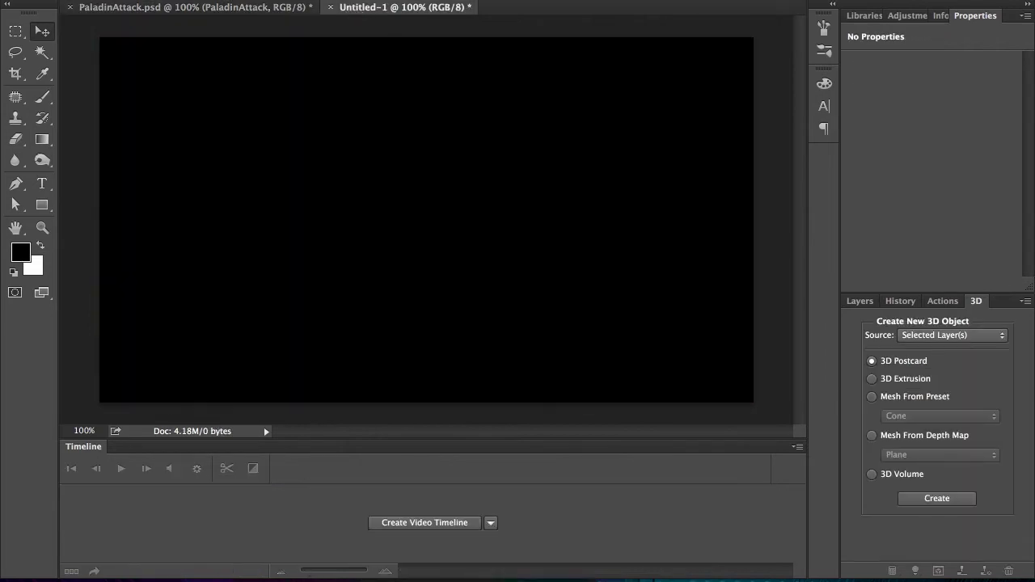
double_click(438, 451)
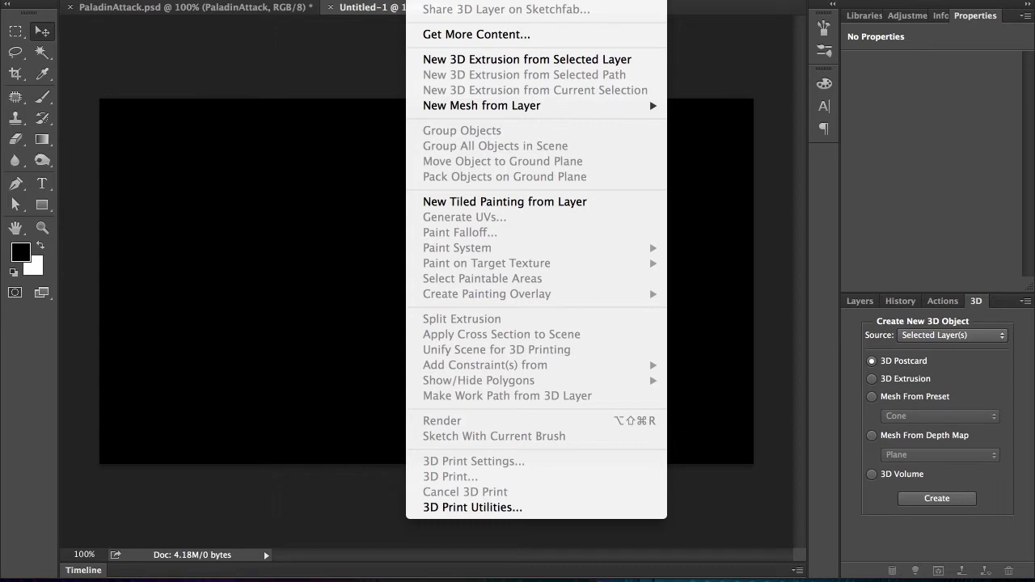
click(493, 1)
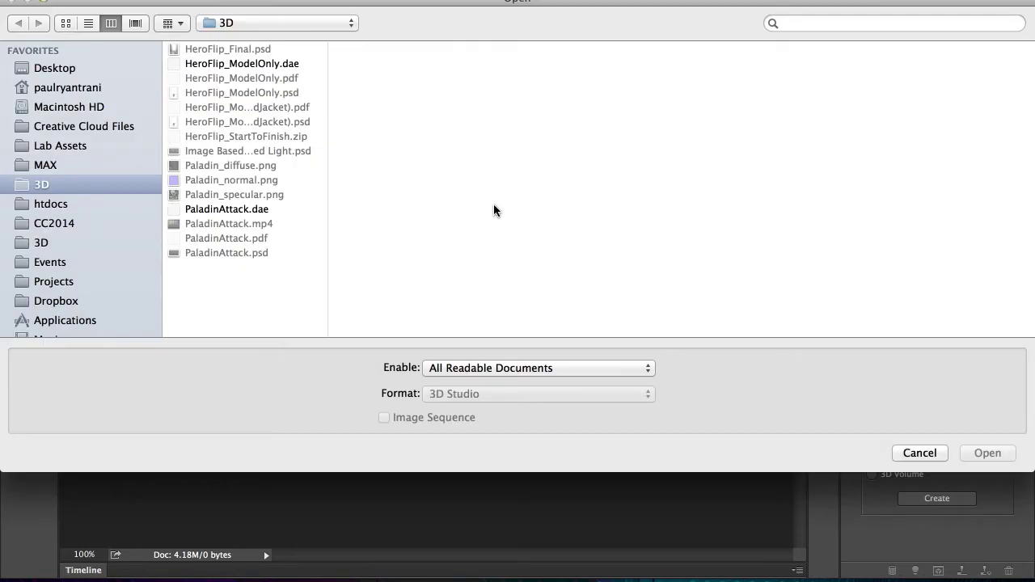
click(547, 369)
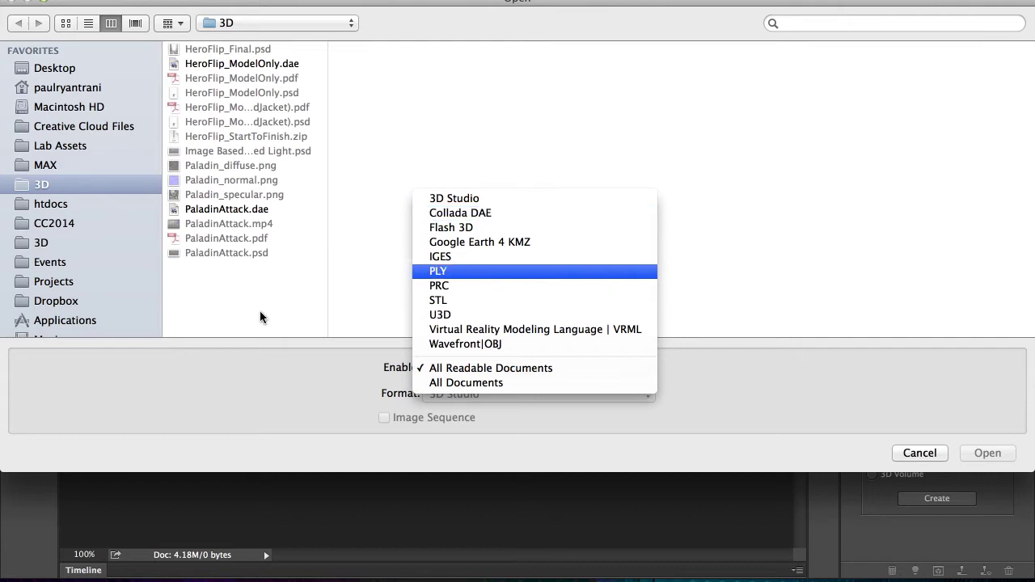
click(191, 190)
click(191, 209)
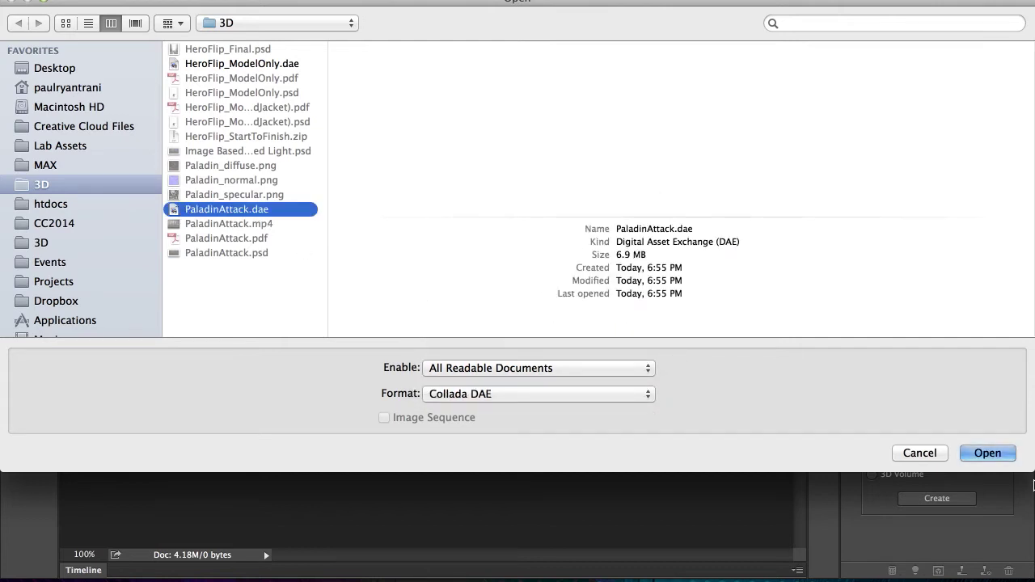
click(990, 451)
click(734, 78)
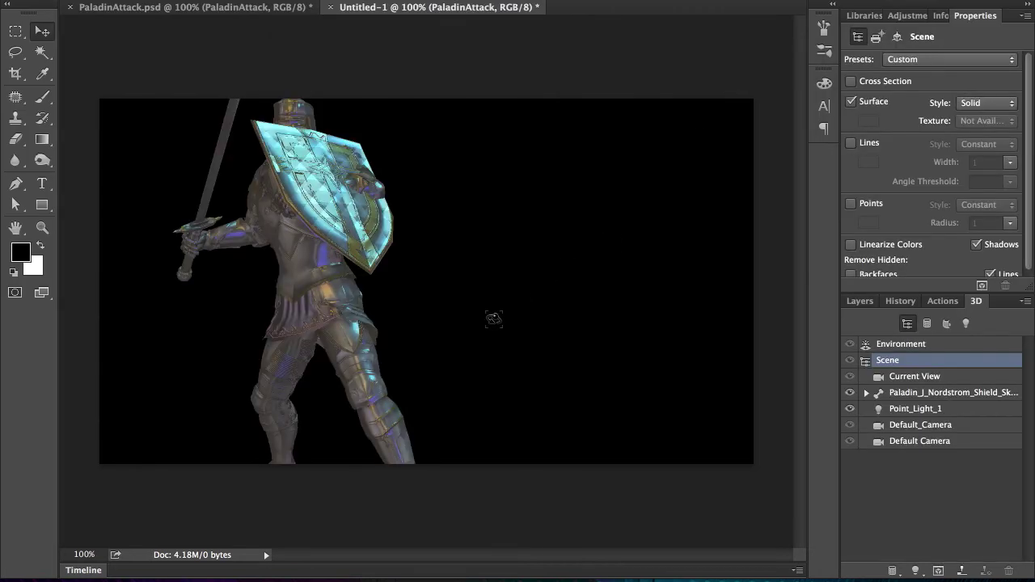
Create a video timeline and preview paladin poses at 1 s, 03:12, 04:00, 04:14 and 03:06.
click(299, 570)
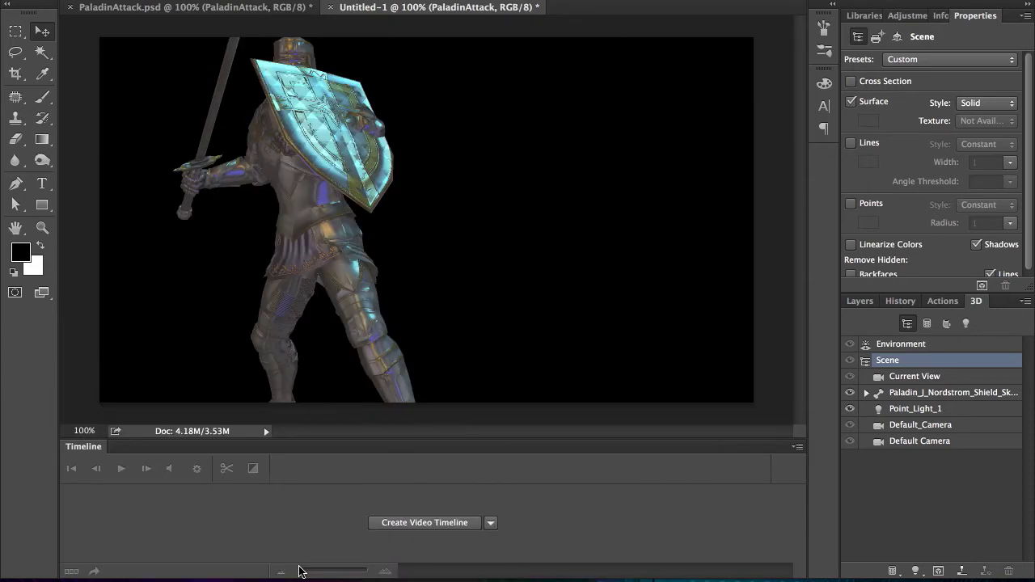
click(426, 524)
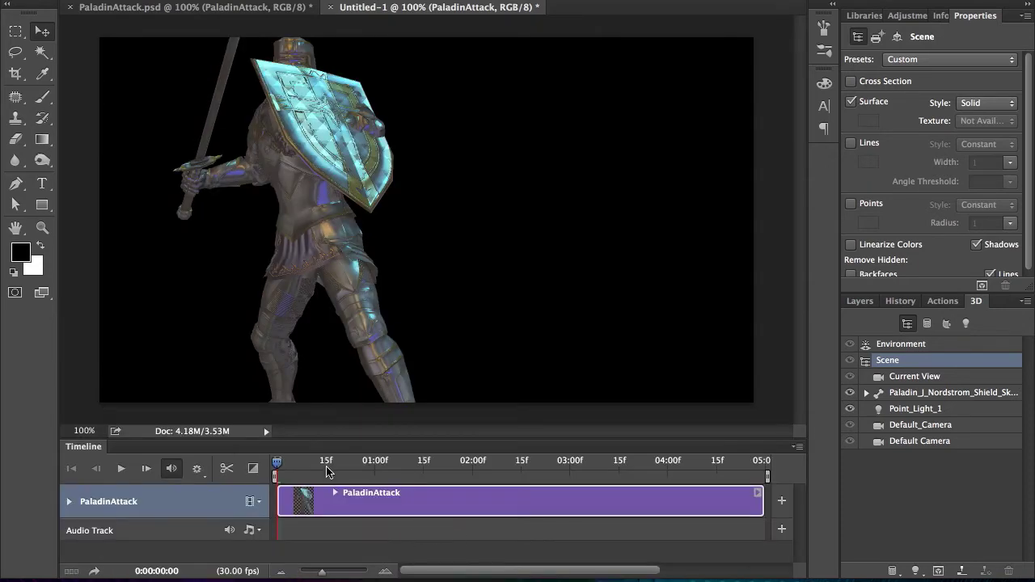
click(354, 471)
click(522, 465)
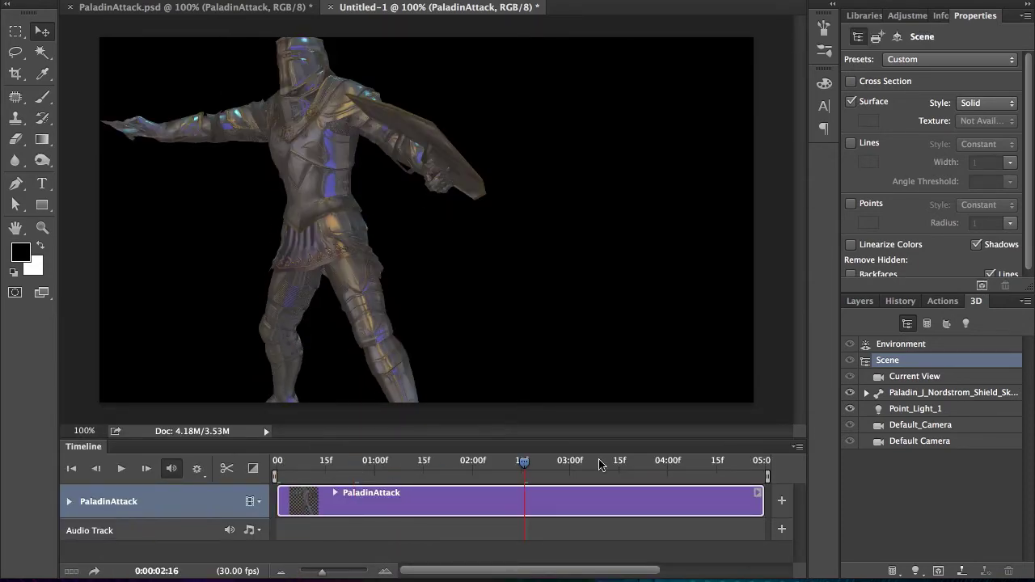
click(611, 463)
click(670, 462)
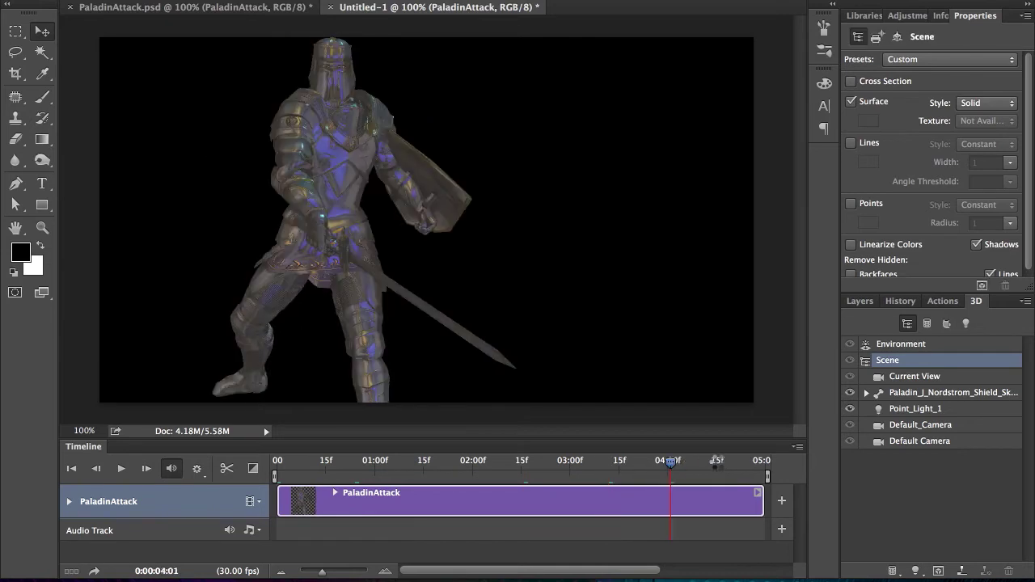
click(715, 464)
click(588, 467)
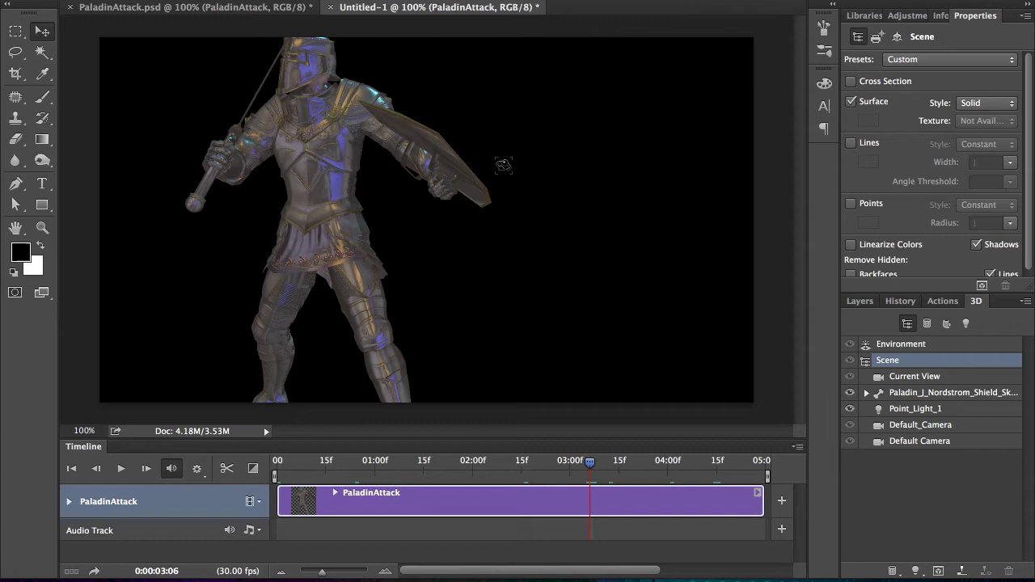
Orbit the paladin to a new viewing angle with the playhead near 03:22.
drag(426, 216, 478, 267)
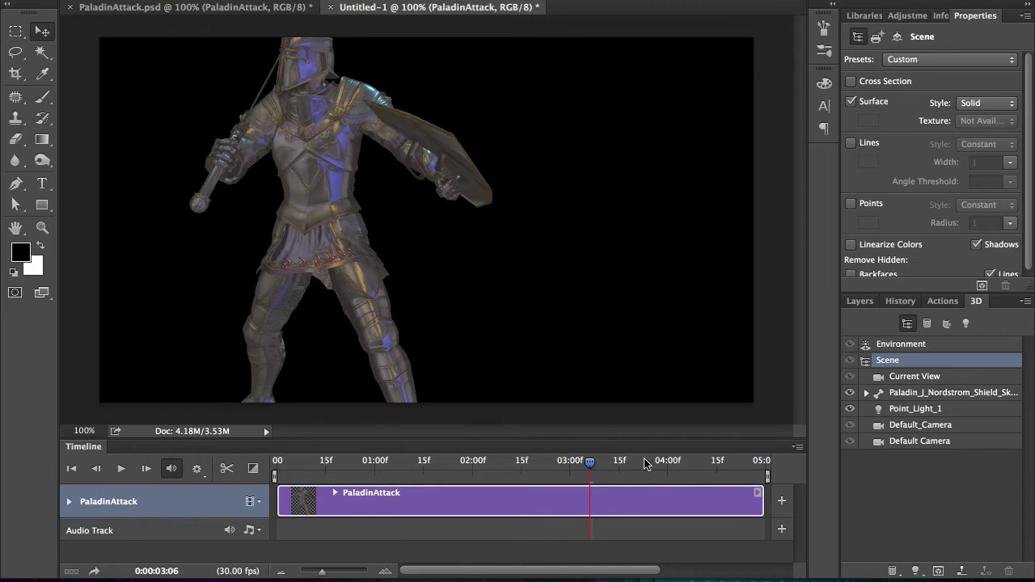
mouse_move(644, 462)
mouse_down()
mouse_move(664, 464)
mouse_move(644, 463)
mouse_up()
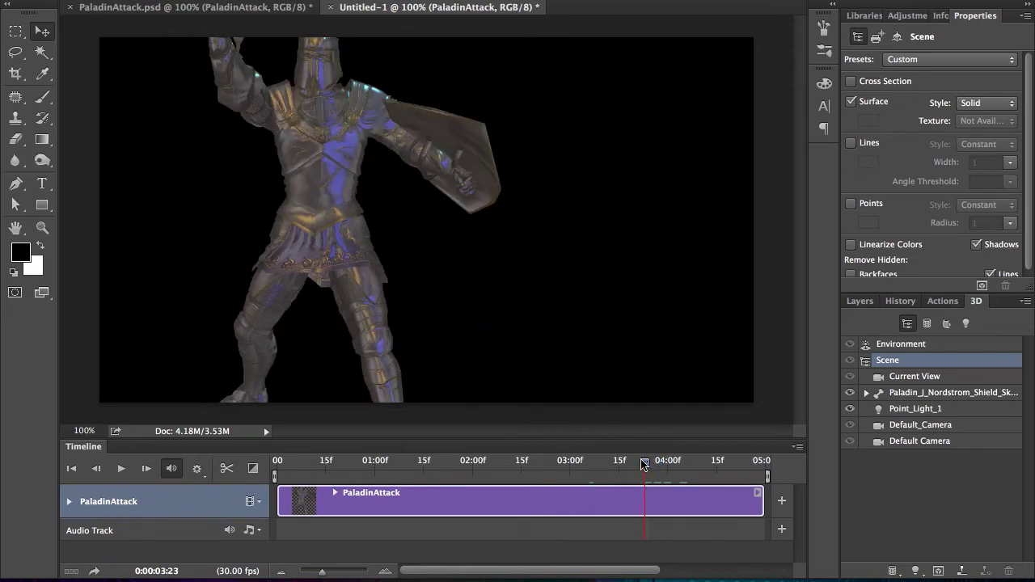
mouse_move(249, 209)
mouse_down()
mouse_move(284, 241)
mouse_move(239, 200)
mouse_up()
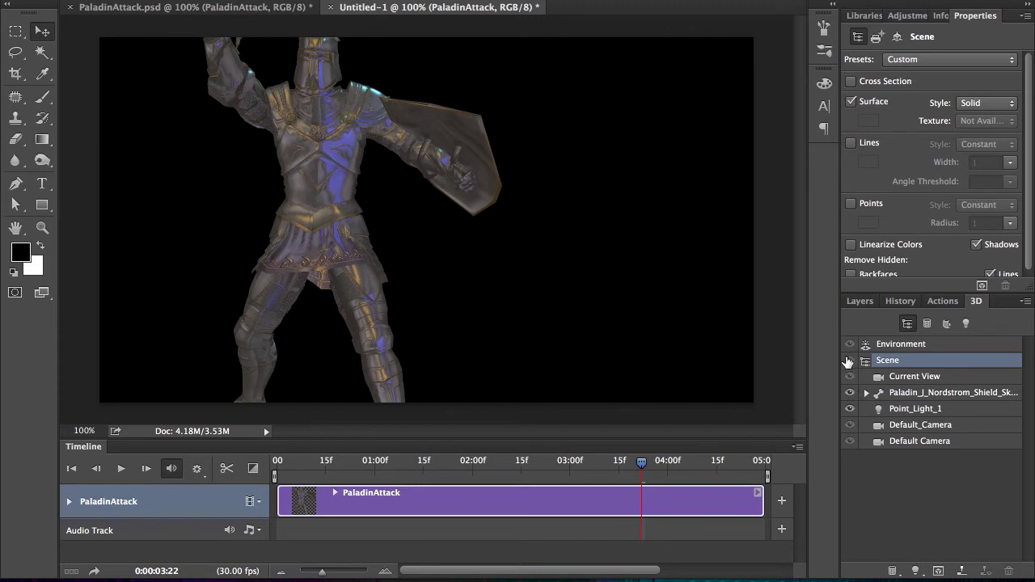
Set 3D Print Settings to print via Shapeways in Plastic - Elasto.
click(877, 38)
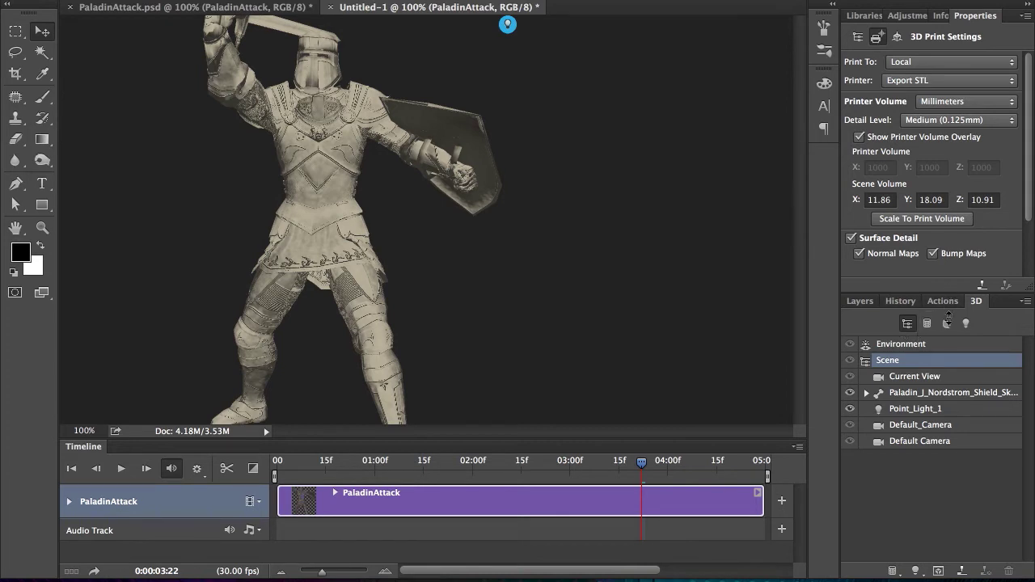
drag(949, 317, 925, 339)
click(917, 64)
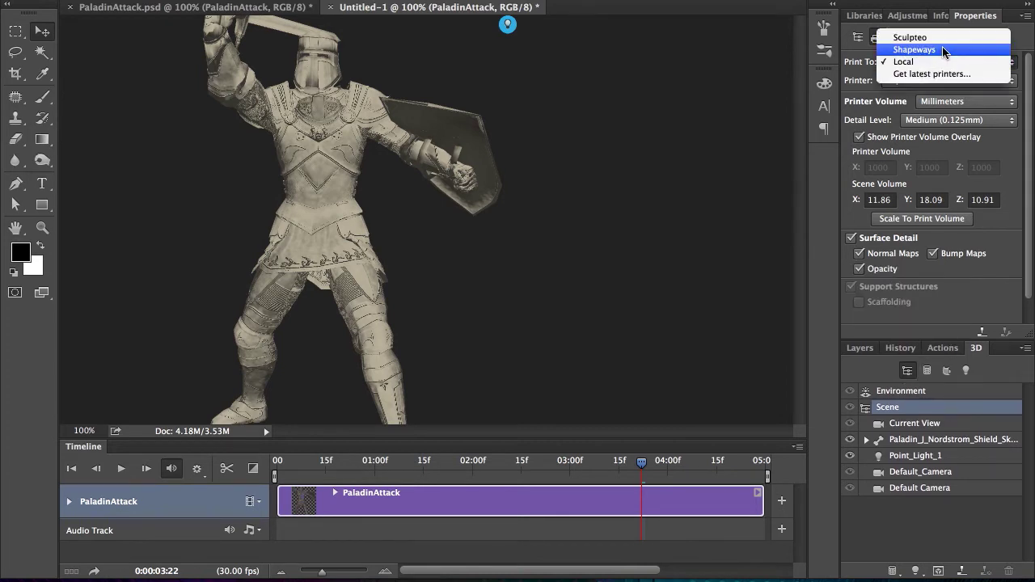
click(949, 51)
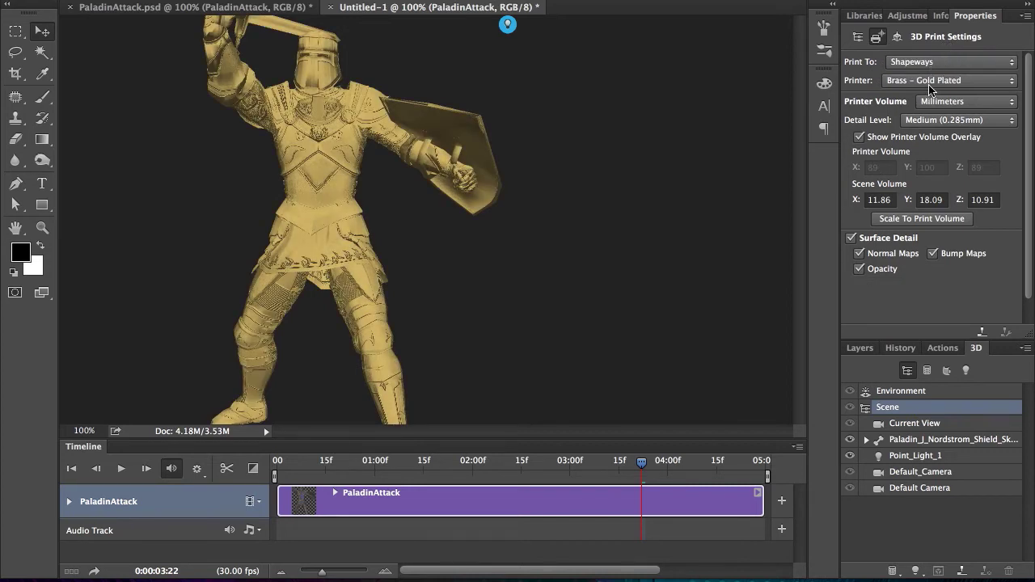
click(931, 82)
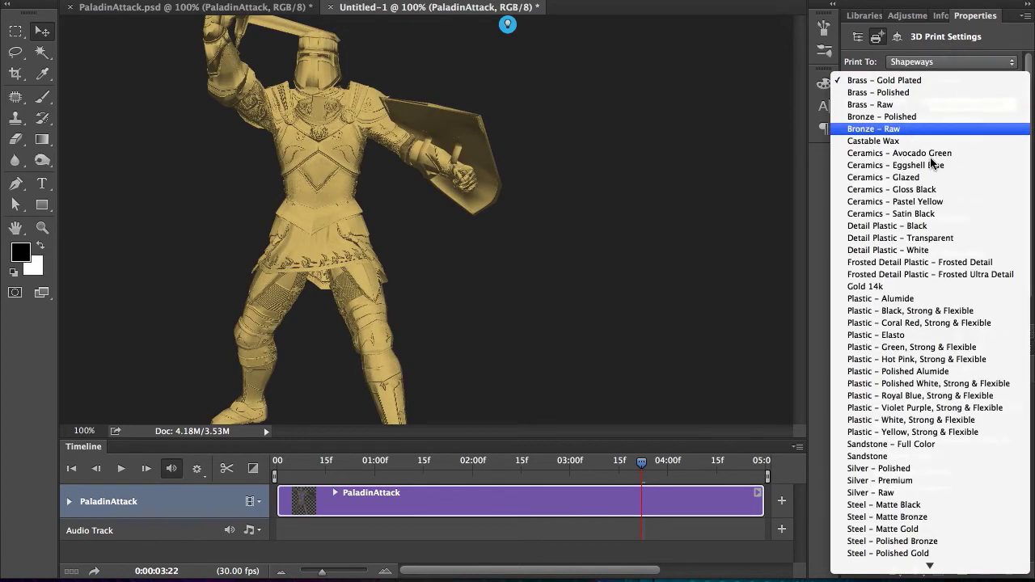
click(918, 335)
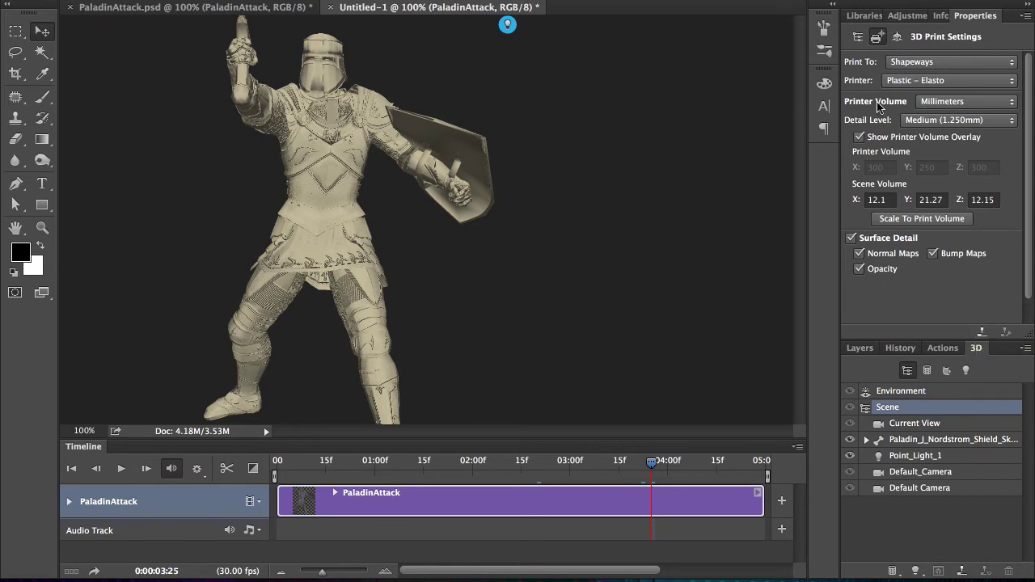
Select the Paladin mesh and pick the Brush tool to paint its Diffuse texture.
click(914, 439)
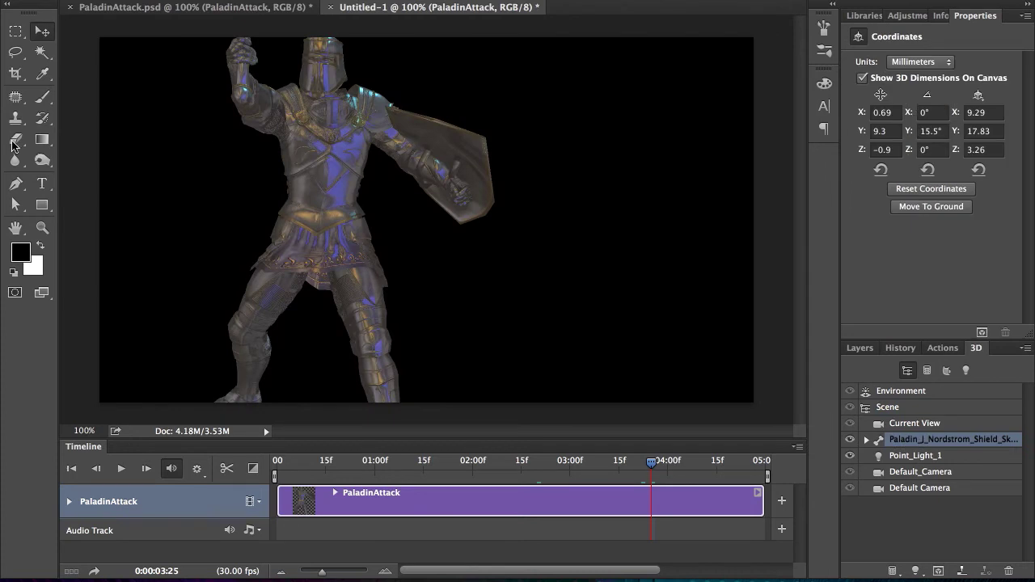
click(39, 104)
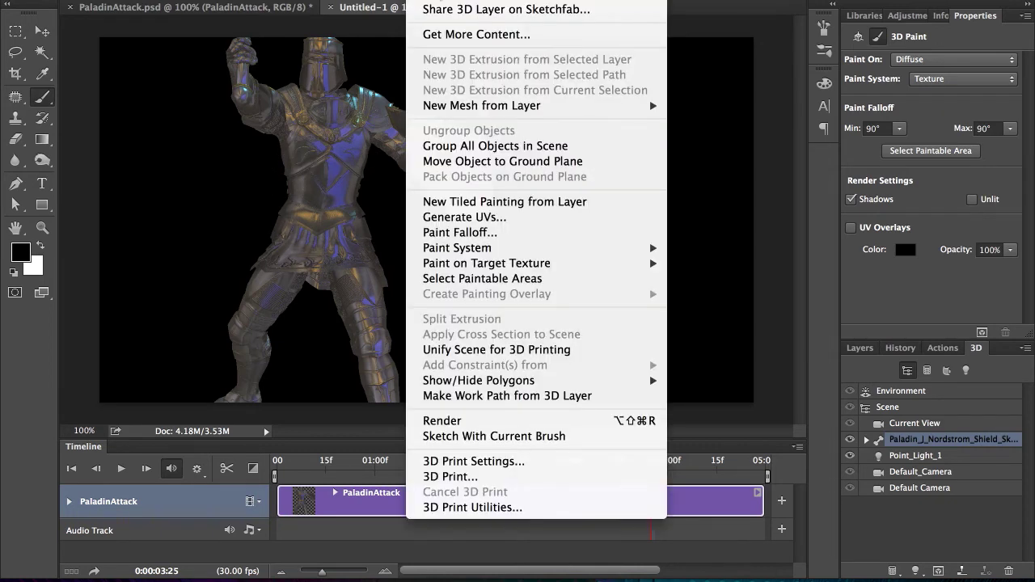
Export the 3D layer in 3D PDF format as 3D.pdf on the Desktop.
click(439, 3)
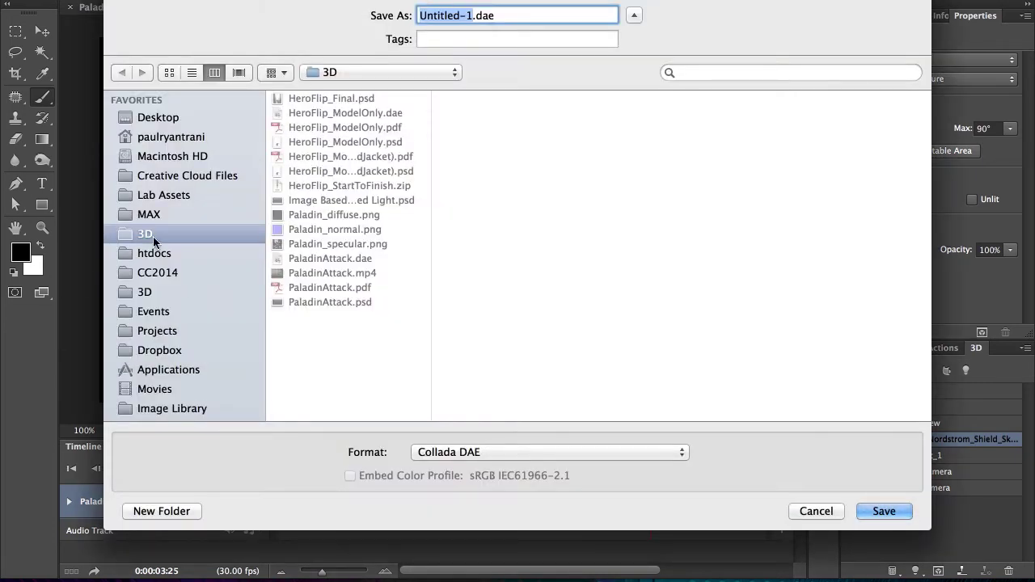
click(508, 454)
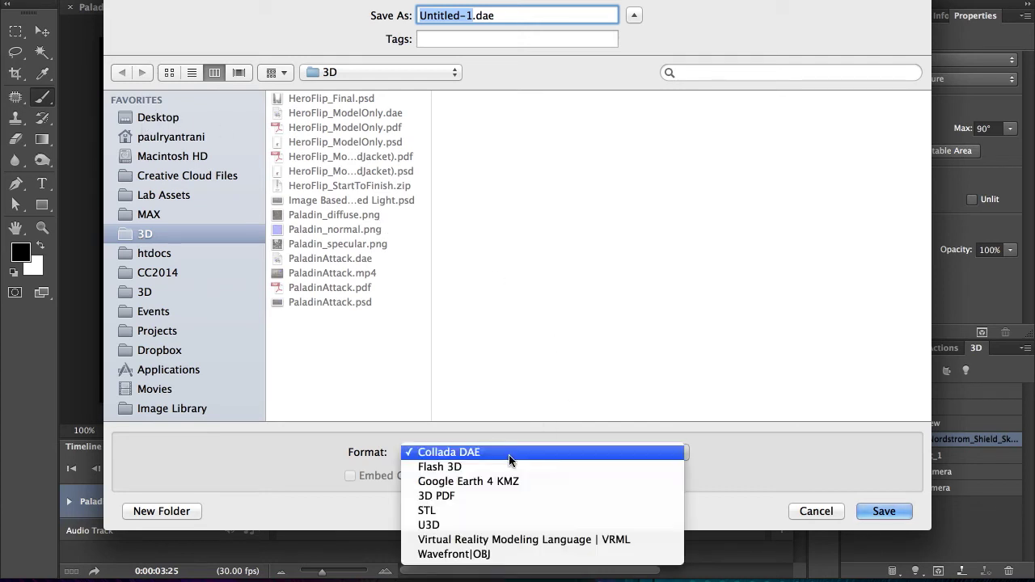
click(585, 496)
text(3)
key(super+d)
text(D.pdf)
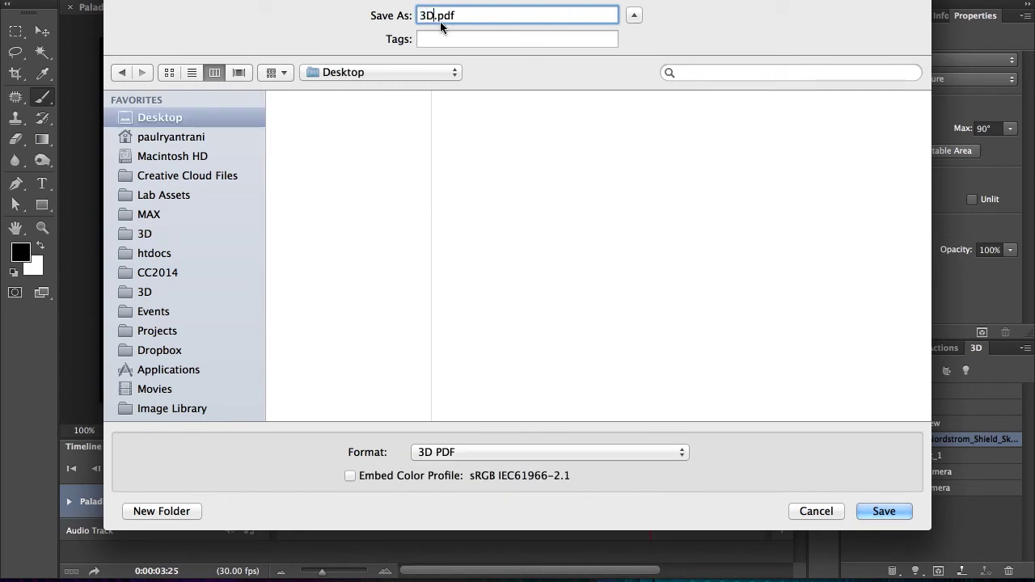
click(881, 511)
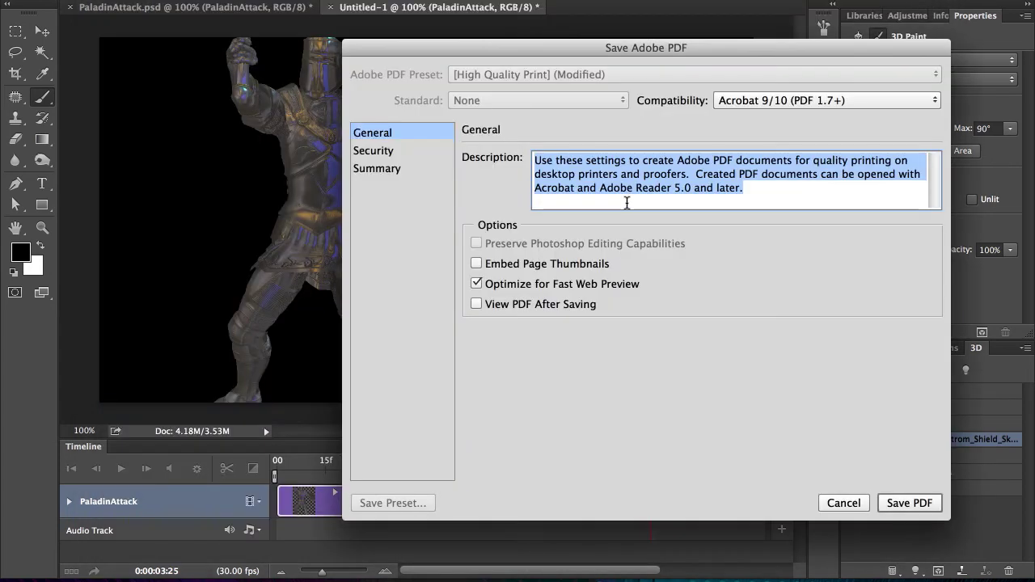
click(930, 510)
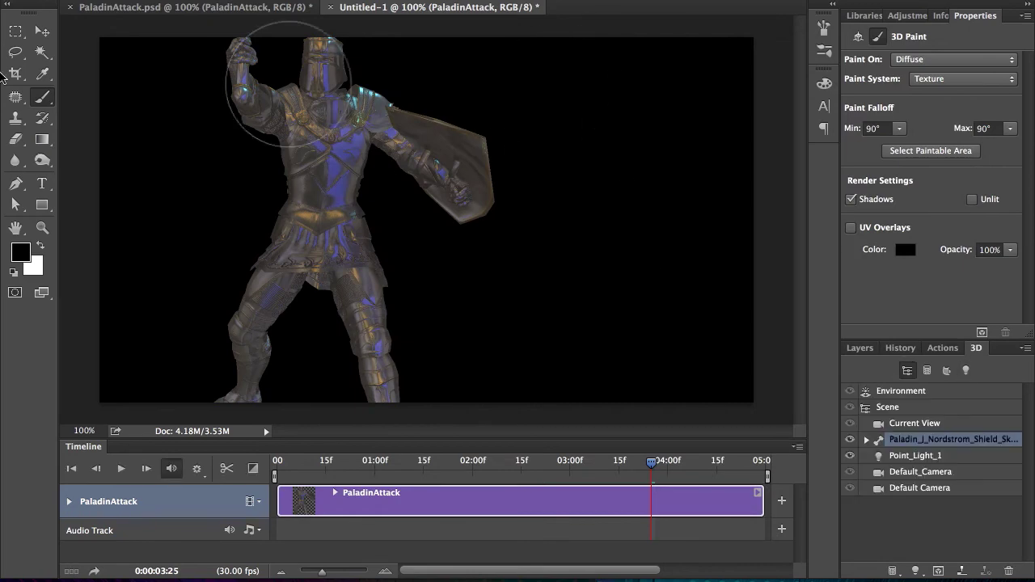
Leave the painting tool, open 3D.pdf in Acrobat, and rotate the knight model.
click(15, 52)
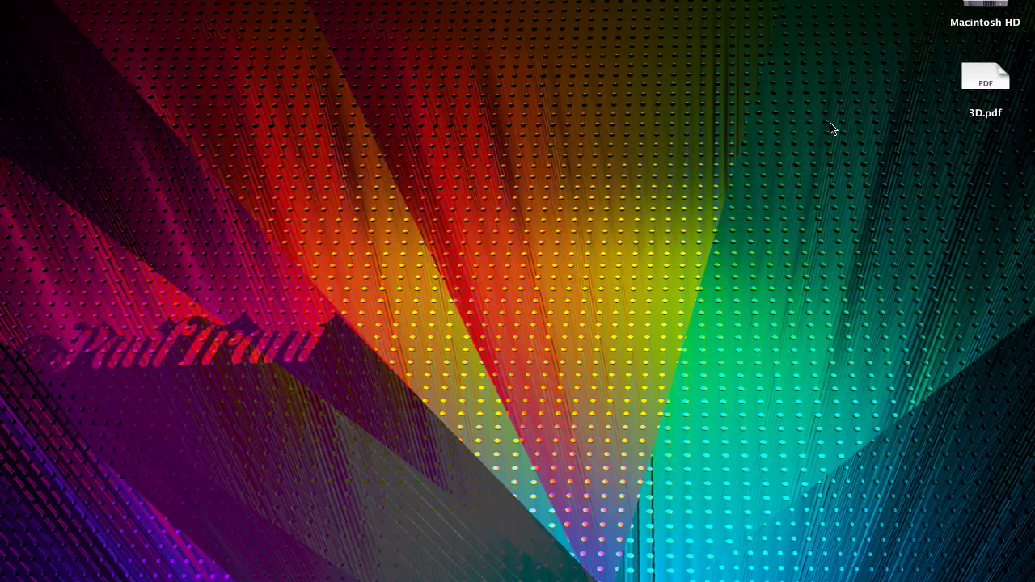
double_click(979, 76)
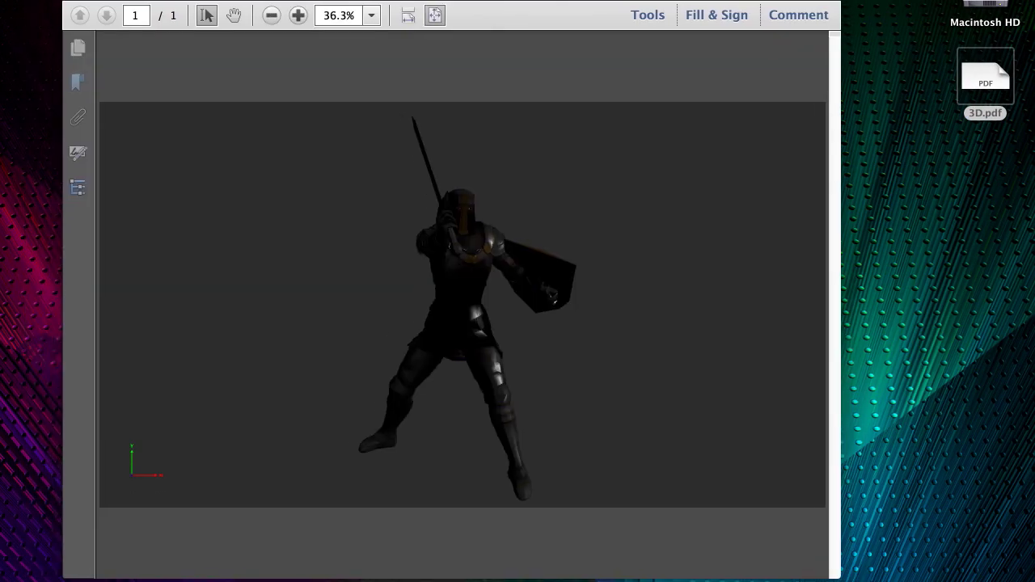
drag(393, 328, 692, 332)
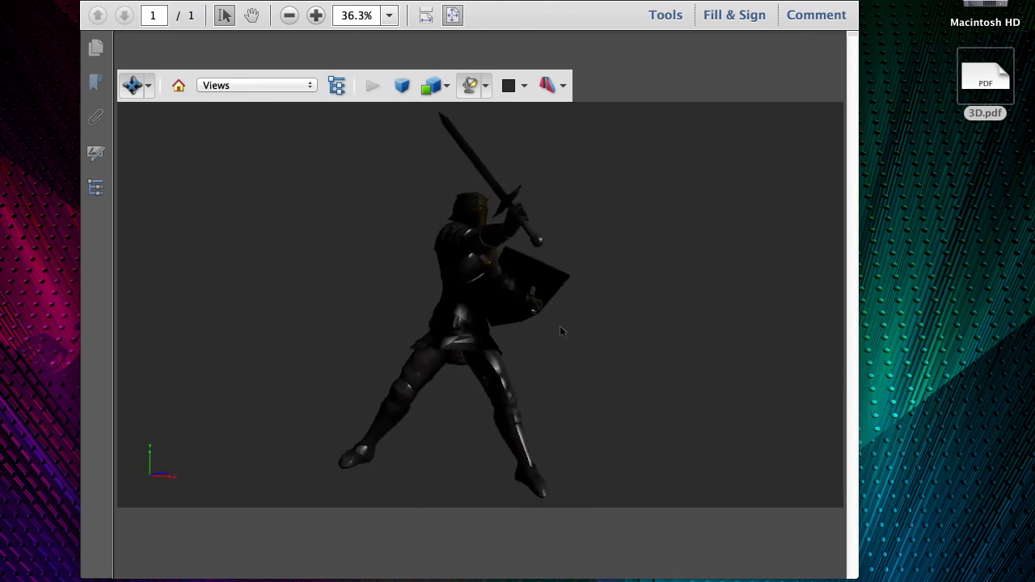
Look over the saved Views list and the 3D navigation modes without changing either.
click(207, 85)
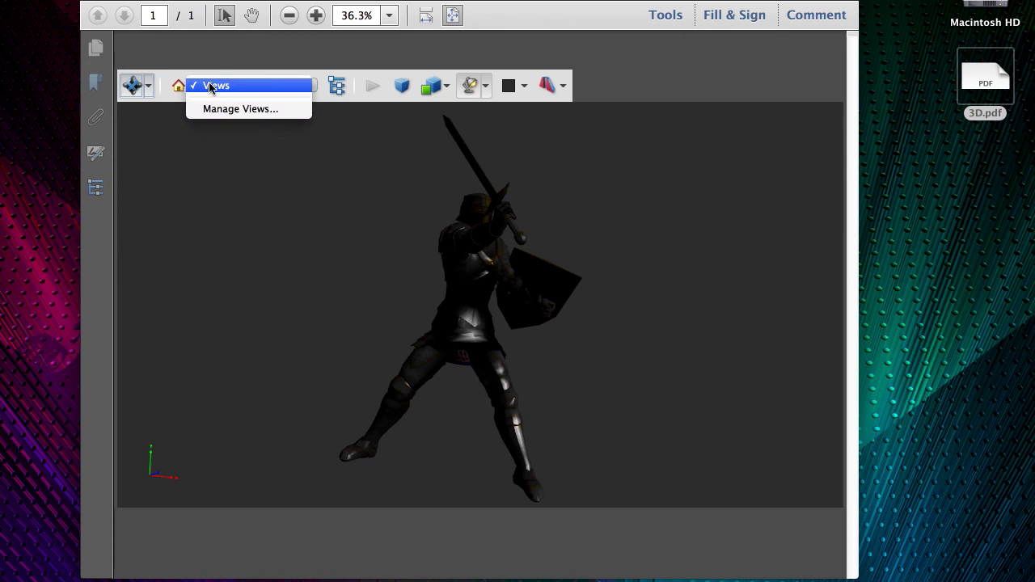
click(409, 136)
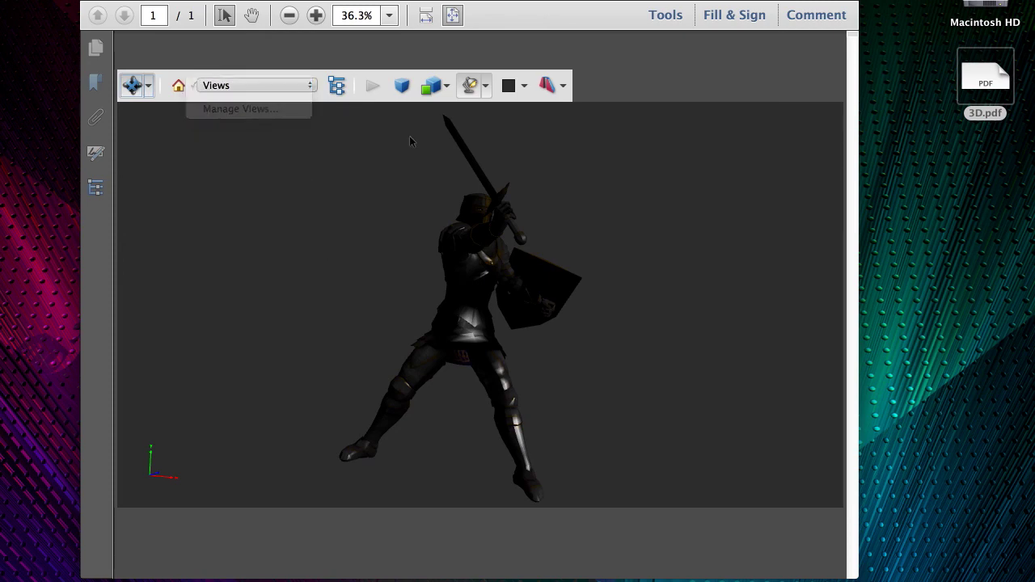
click(149, 85)
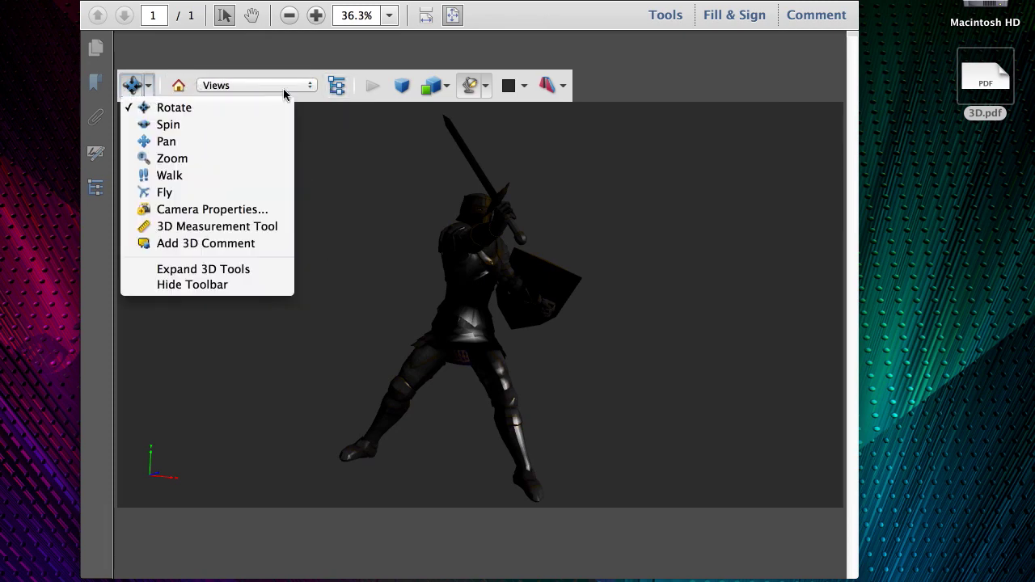
click(363, 198)
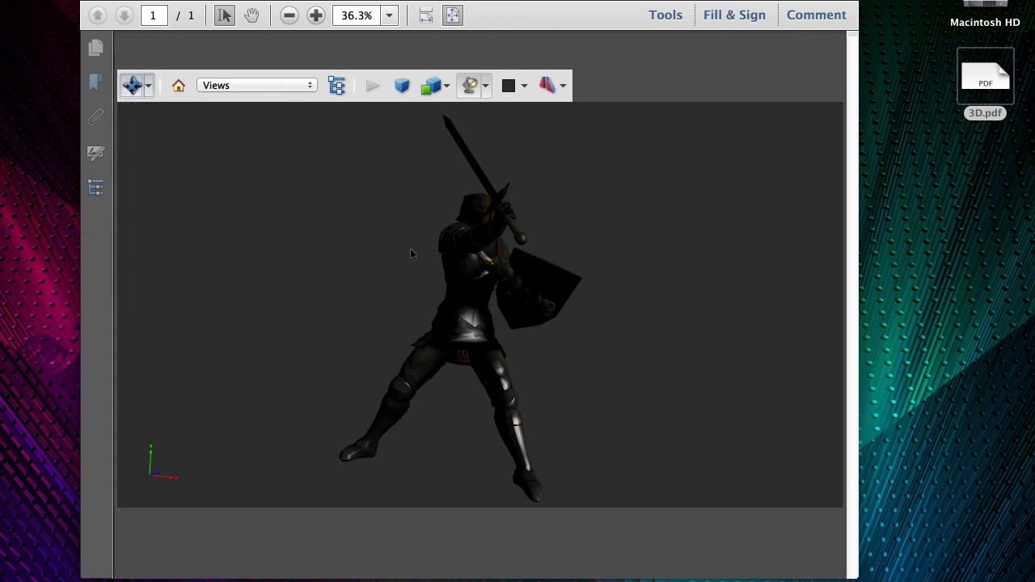